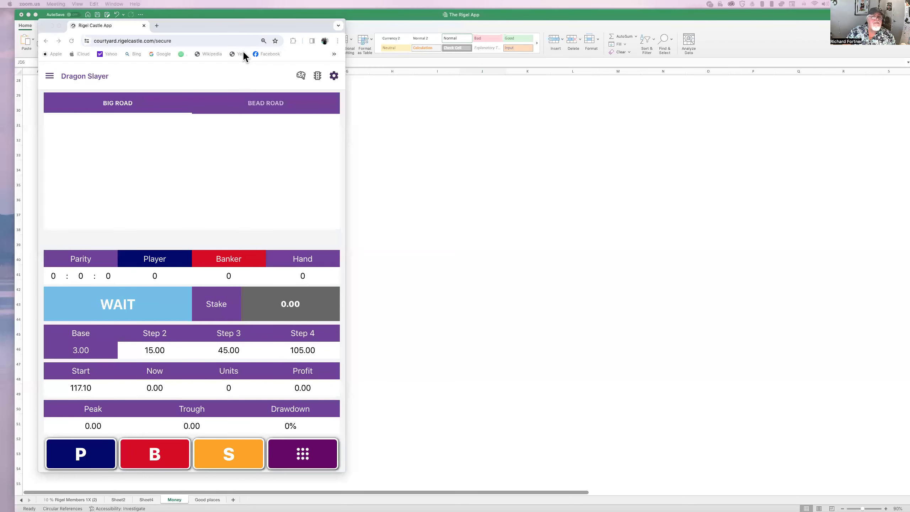
Move the Dragon Slayer game window from the top-left to the centre, over the spreadsheet.
mouse_move(236, 27)
mouse_down()
mouse_move(489, 64)
mouse_move(489, 36)
mouse_up()
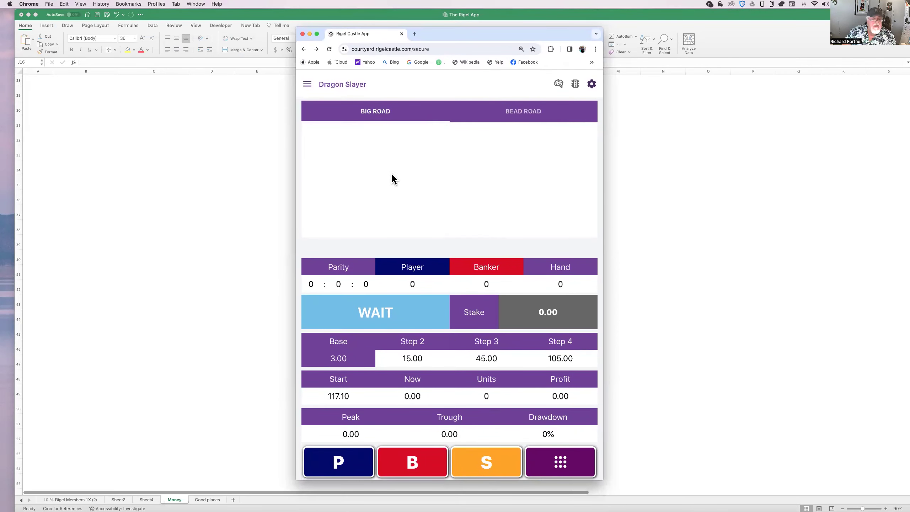
Enable User Profile alert messages at 20 units of win and 30 units of loss.
click(309, 86)
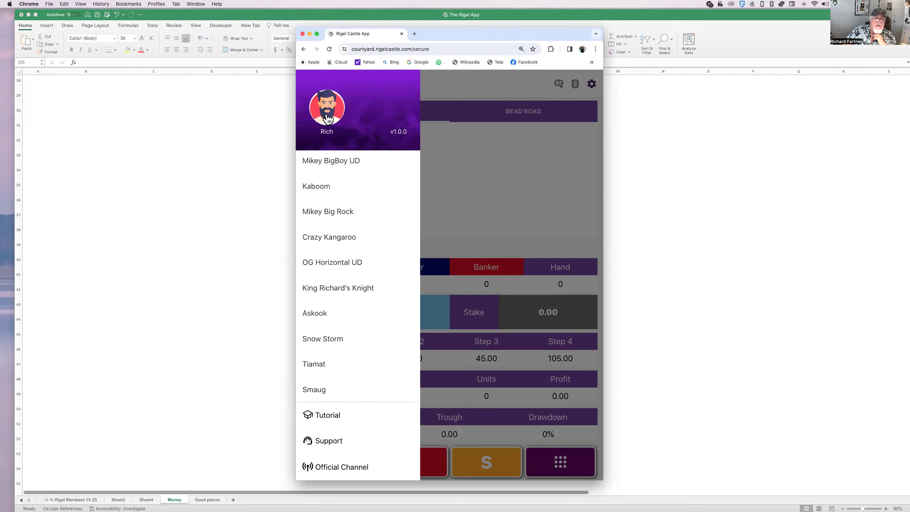
click(327, 114)
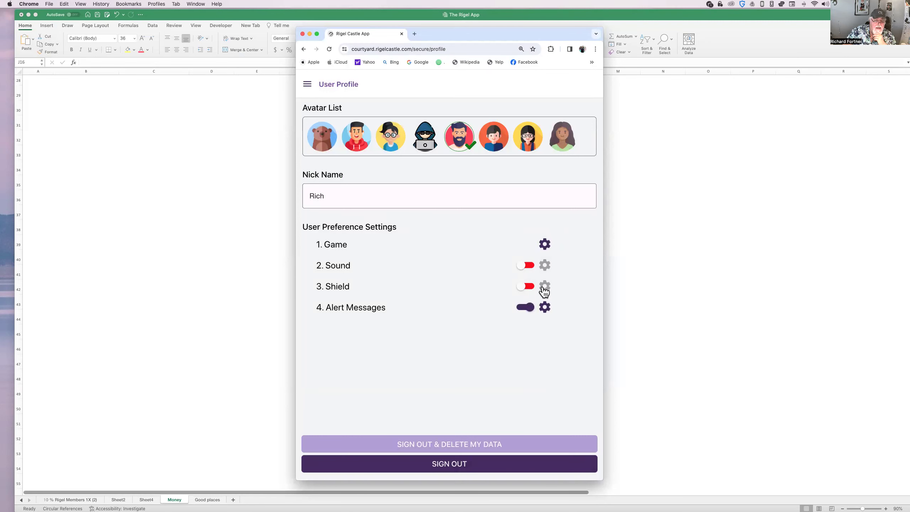
click(544, 308)
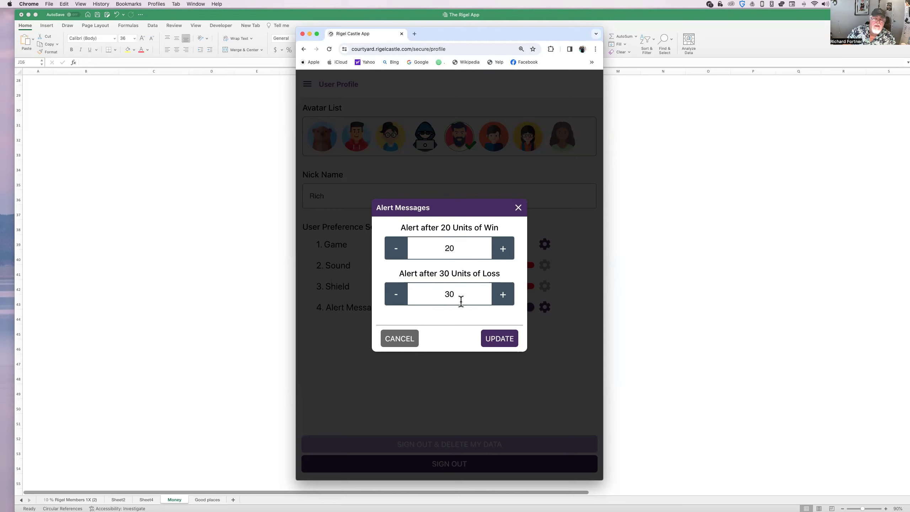
click(499, 339)
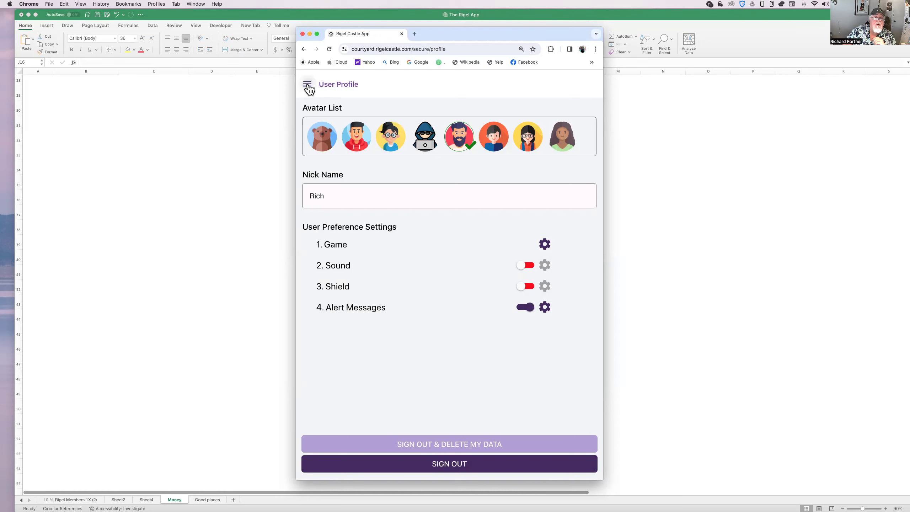
Go from the User Profile back to Dragon Slayer via the game list.
click(308, 84)
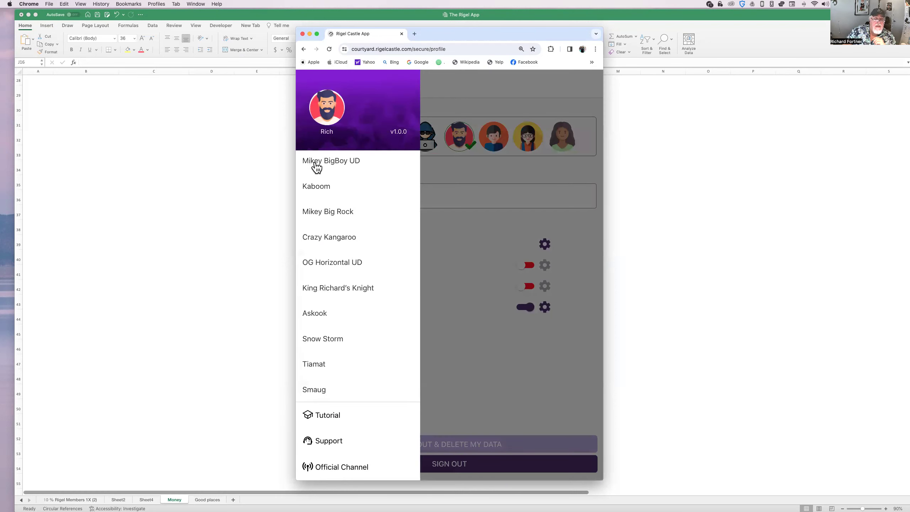
scroll(333, 200, up, 5)
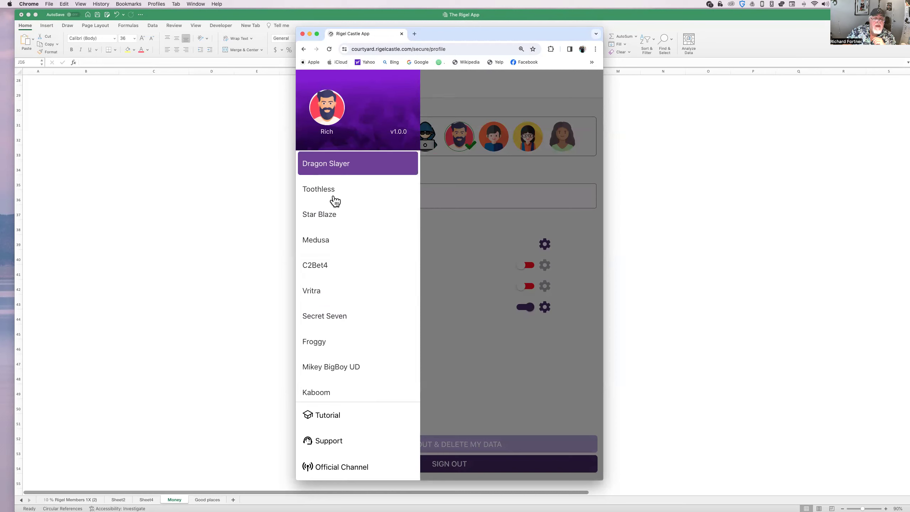
scroll(334, 201, down, 3)
scroll(334, 201, down, 3)
scroll(335, 200, down, 1)
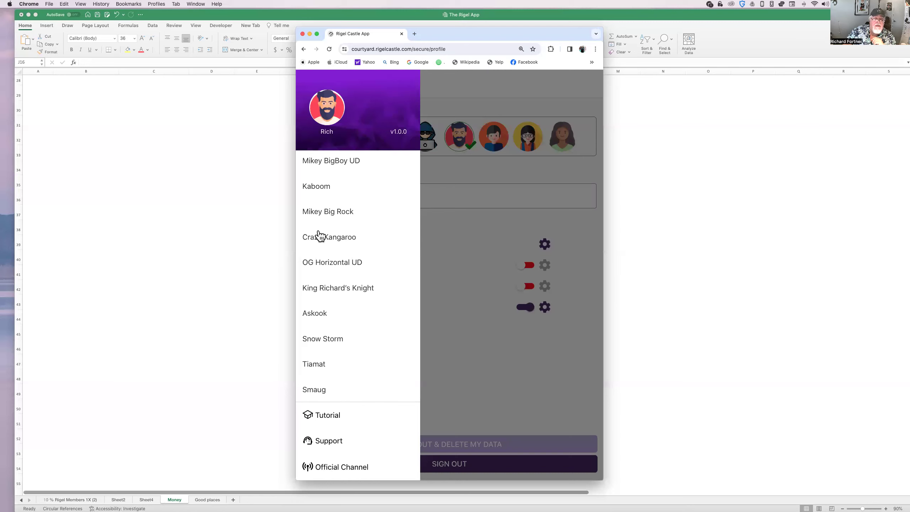
scroll(323, 228, up, 3)
scroll(323, 227, up, 3)
scroll(323, 227, up, 2)
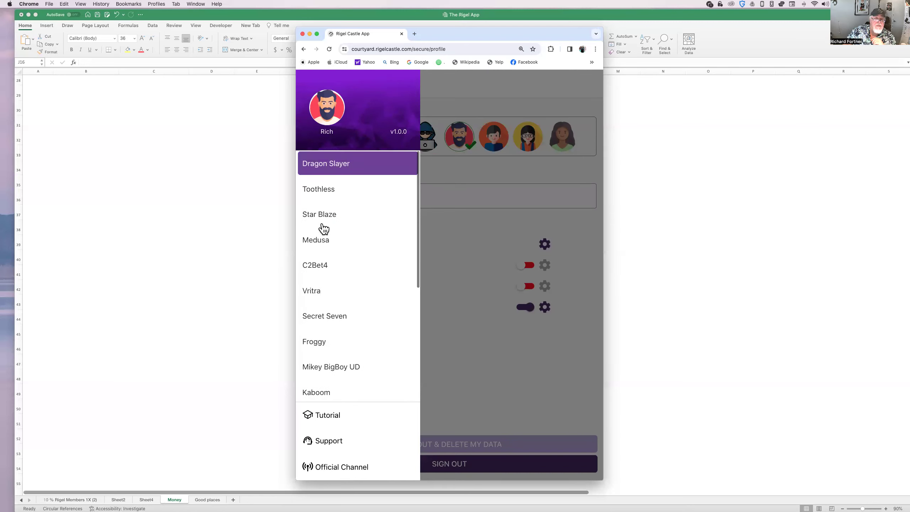
click(338, 166)
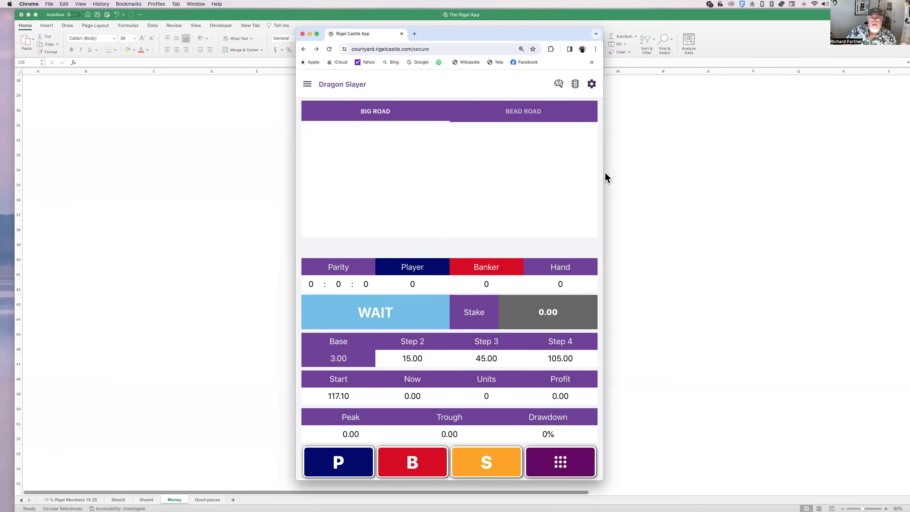
Widen and shift the game window left, toggling the shoe tie-entry mode on and off.
drag(603, 177, 726, 177)
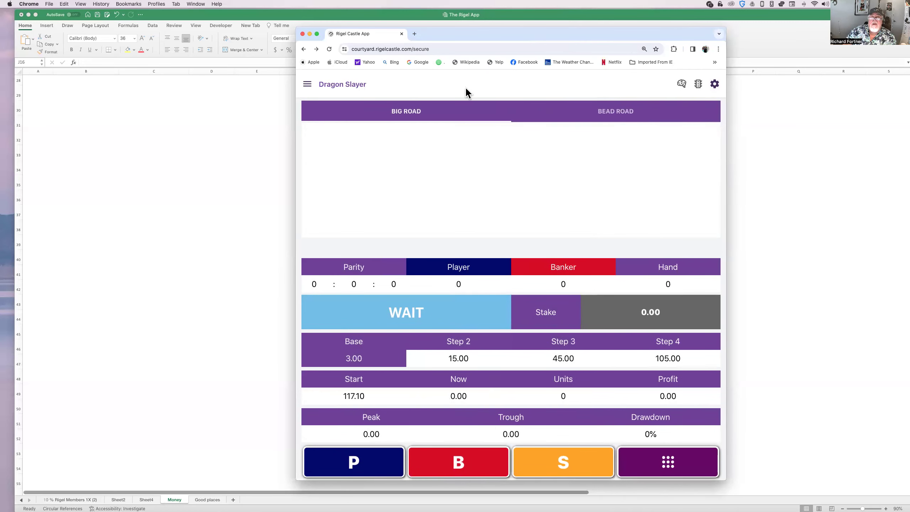
drag(431, 32, 408, 33)
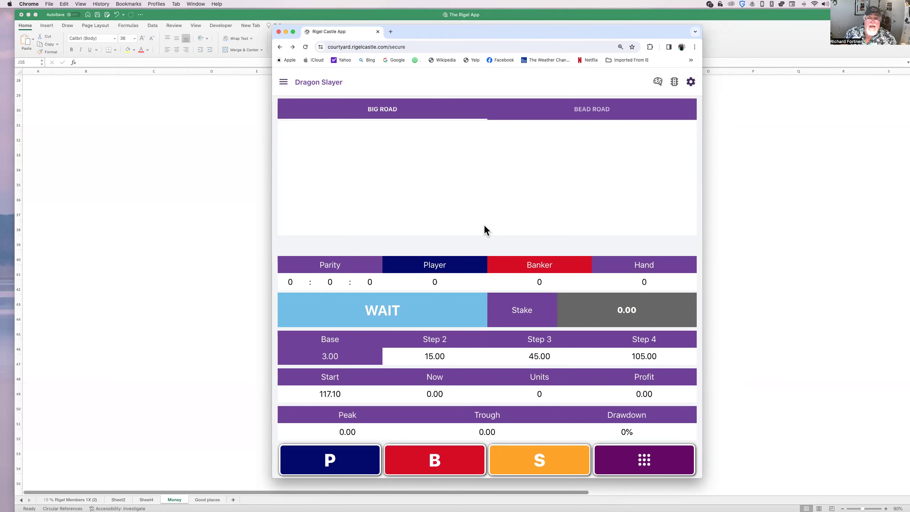
click(675, 82)
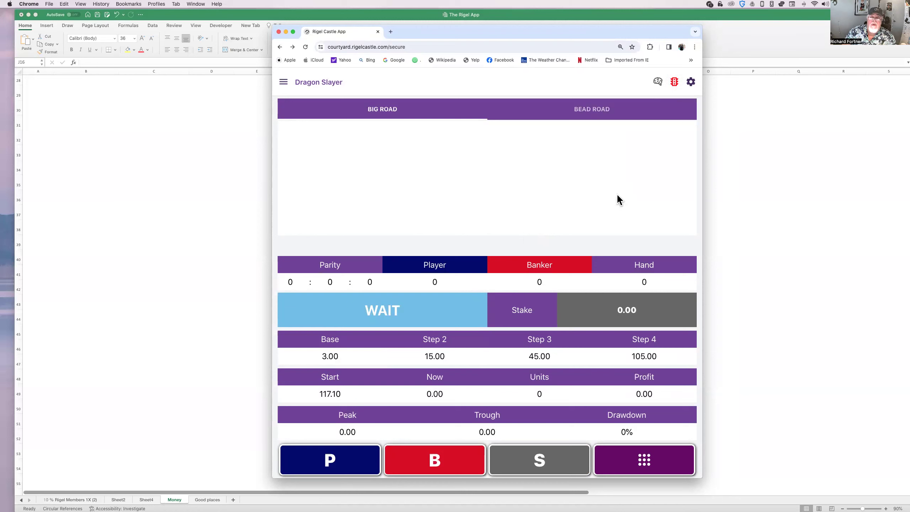
click(674, 82)
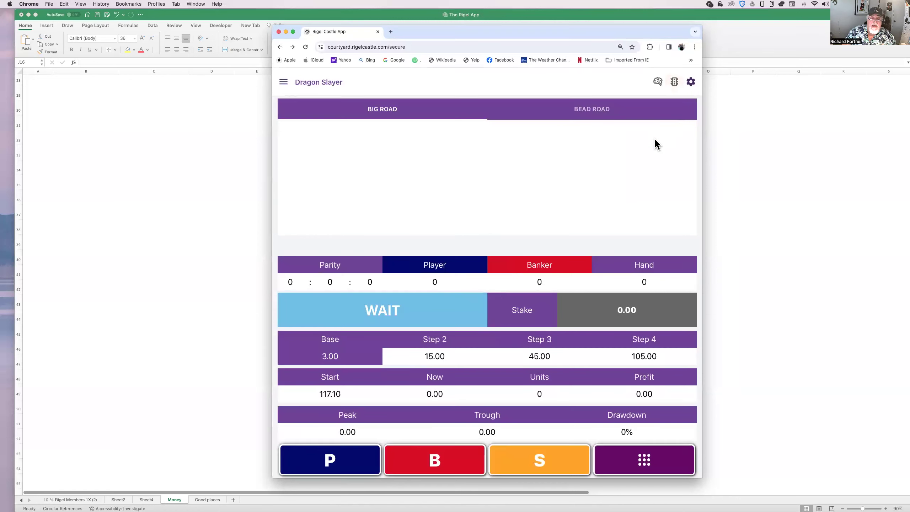
Set base unit 2, starting balance 590 and Mikey Super Marty money management, and save.
click(690, 81)
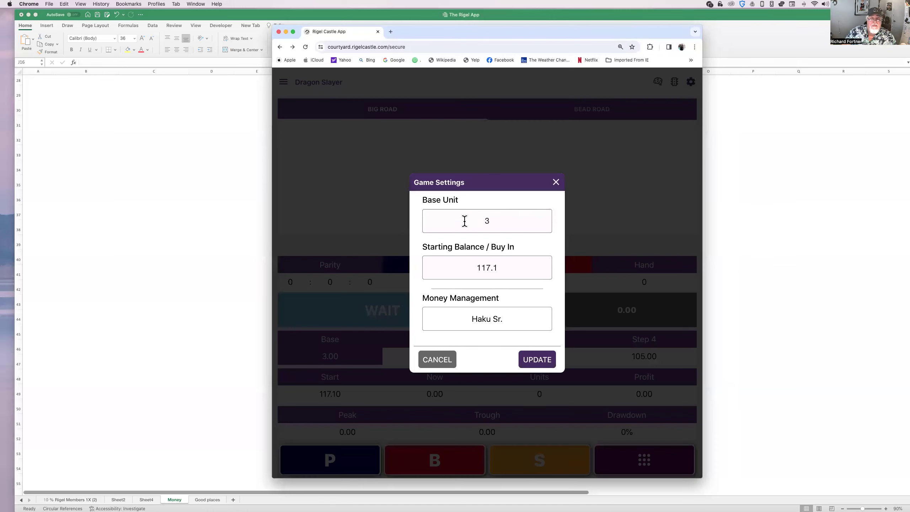
double_click(456, 221)
text(2)
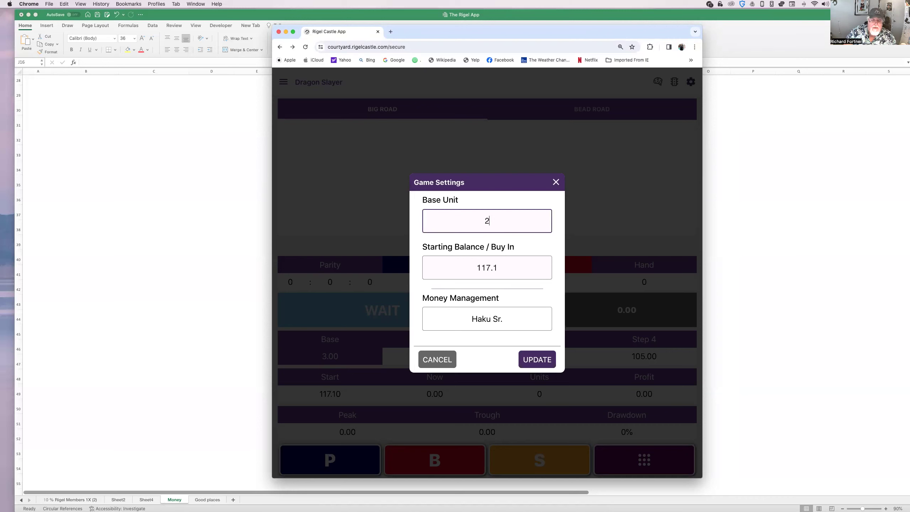
click(511, 318)
scroll(511, 306, down, 5)
scroll(511, 306, down, 5)
scroll(511, 305, down, 5)
scroll(511, 306, down, 2)
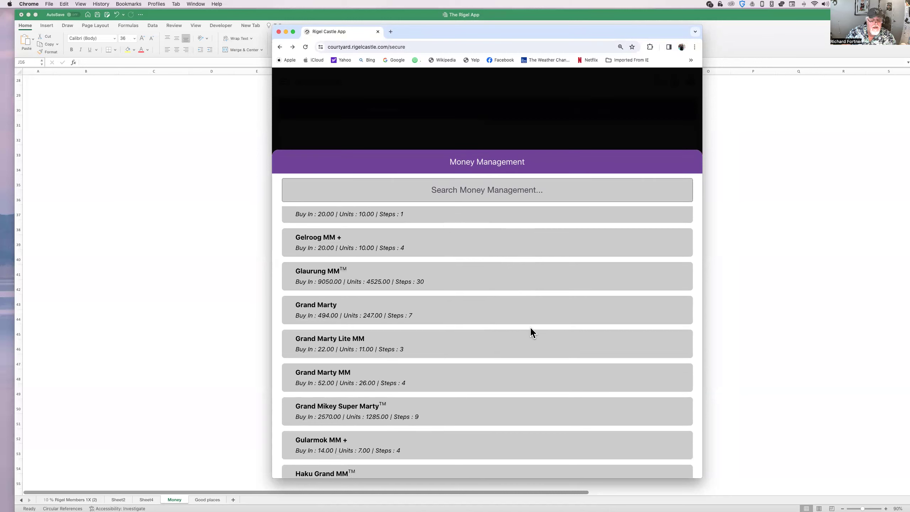
scroll(527, 326, down, 2)
scroll(527, 326, down, 2)
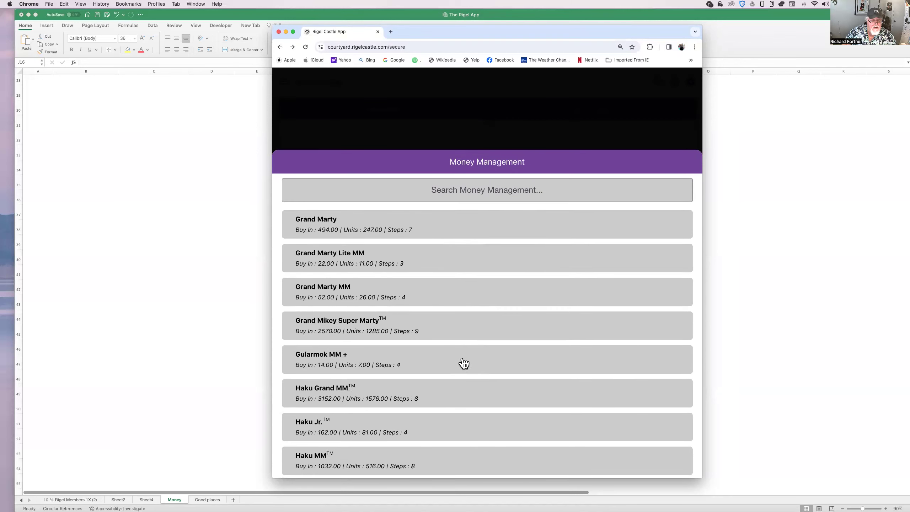
scroll(465, 358, down, 2)
scroll(464, 358, down, 3)
scroll(465, 357, down, 3)
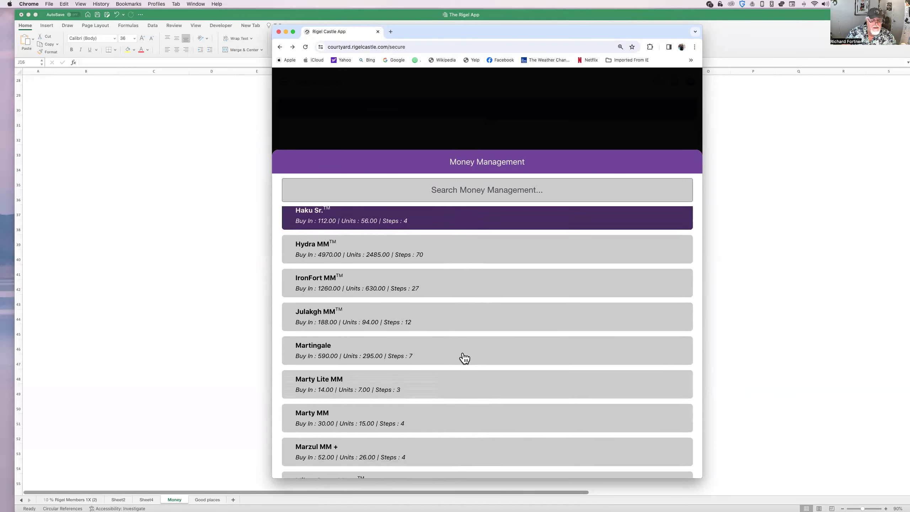
scroll(465, 358, down, 2)
scroll(466, 356, down, 2)
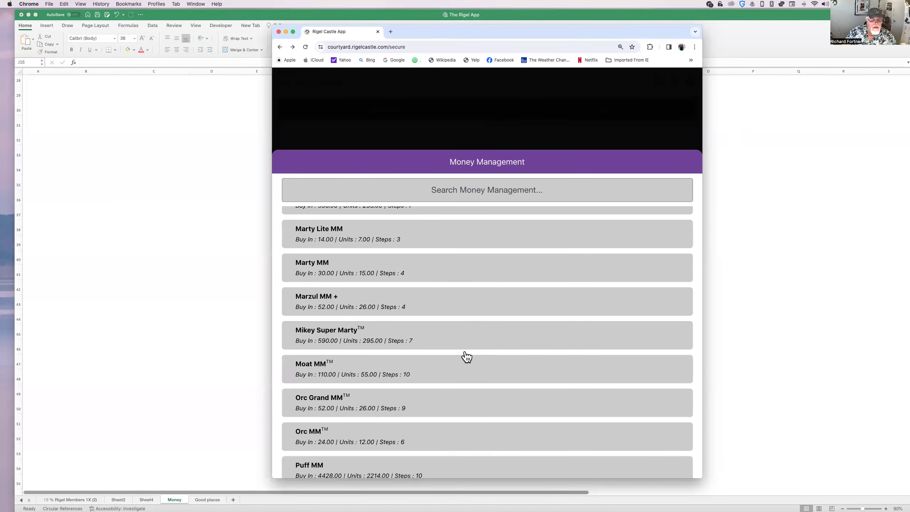
click(454, 331)
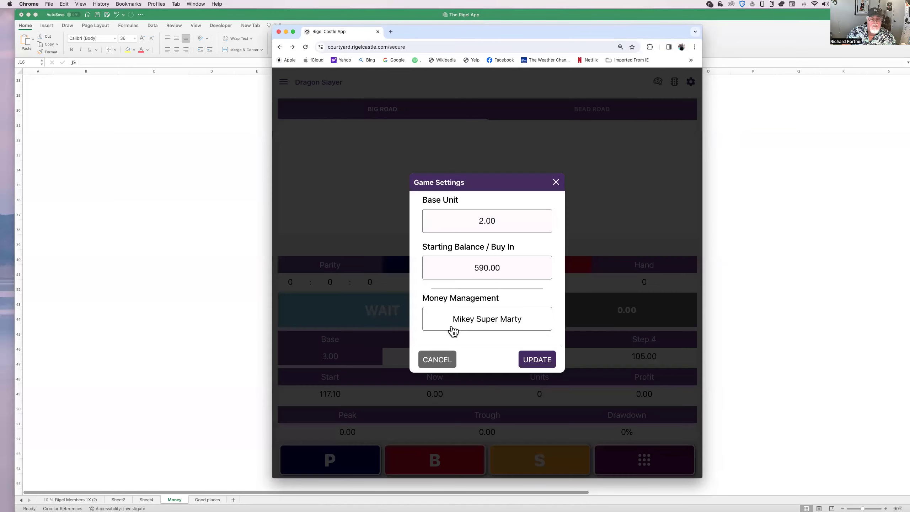
click(536, 359)
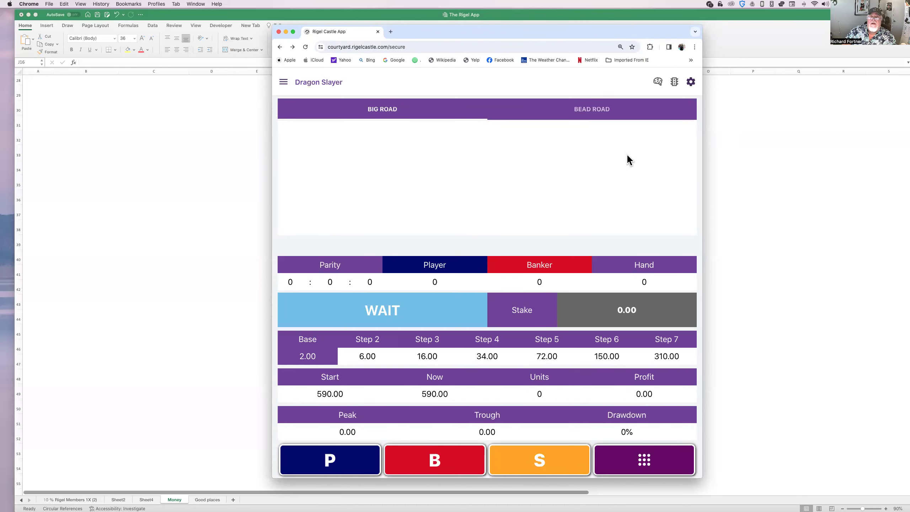
Recheck the game settings, keep Mikey Super Marty, and save again.
click(690, 82)
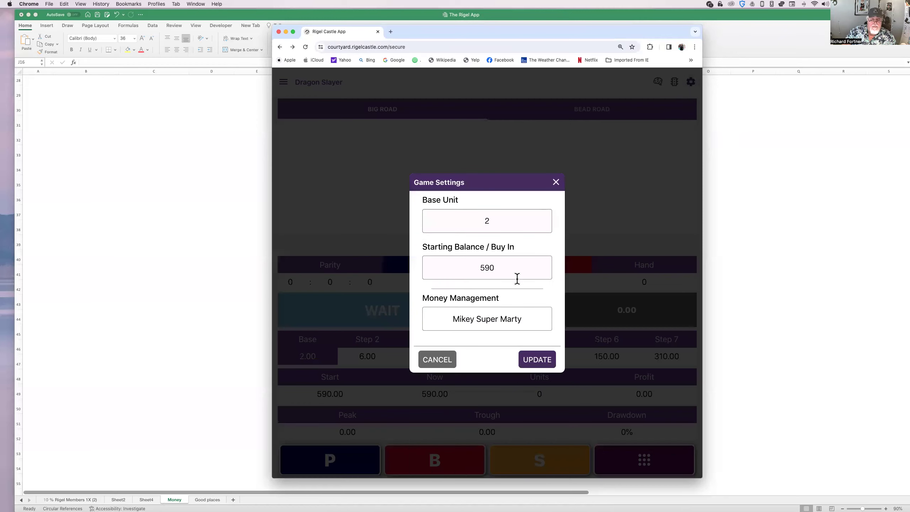
click(499, 318)
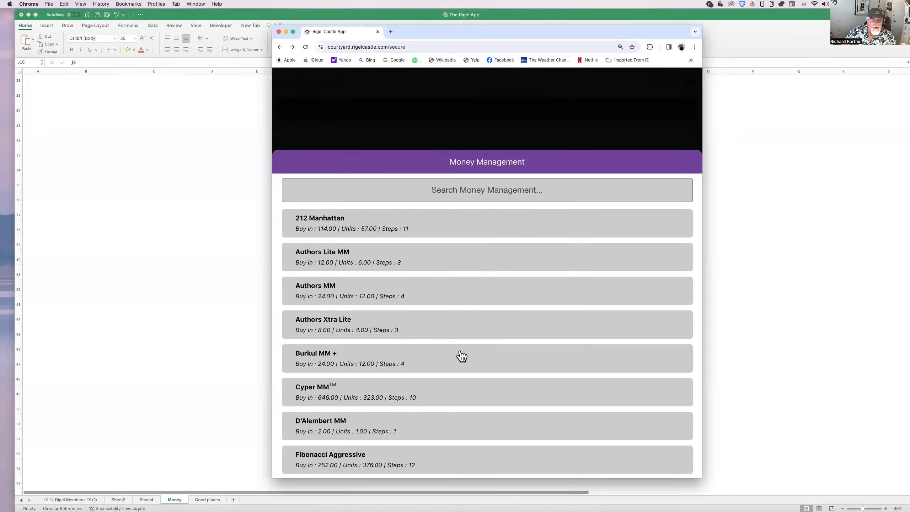
scroll(470, 334, down, 4)
scroll(470, 334, down, 4)
scroll(470, 335, down, 4)
scroll(464, 327, down, 4)
scroll(464, 327, down, 4)
scroll(464, 327, down, 3)
scroll(464, 328, down, 1)
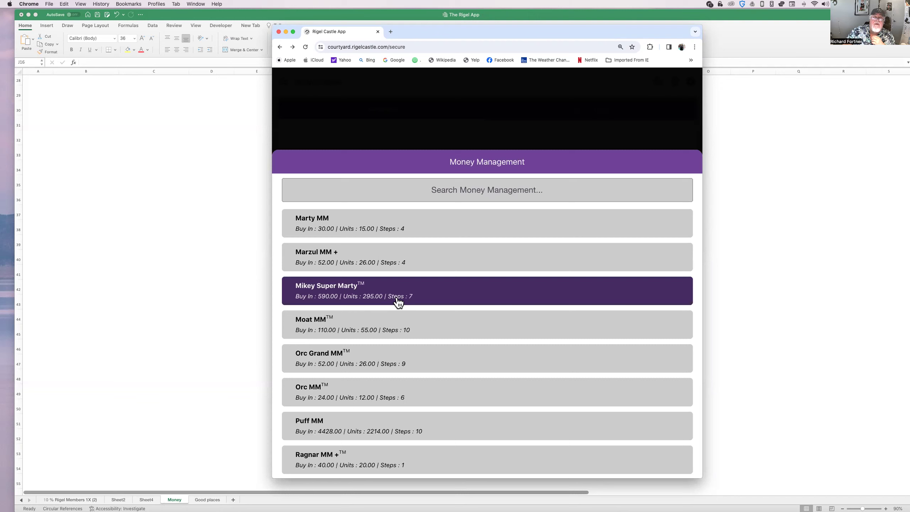
click(535, 138)
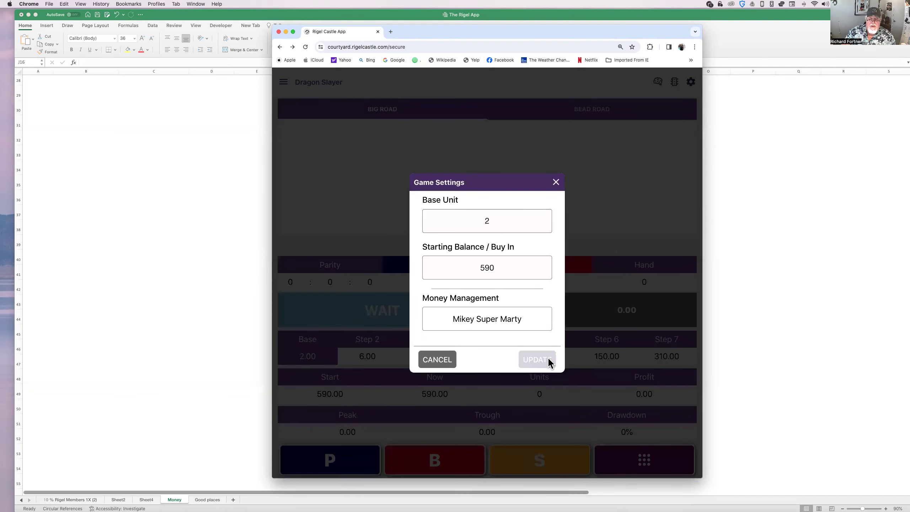
click(537, 359)
Enable the shield with 3 losses before activation and 2 virtual wins to attack.
click(644, 460)
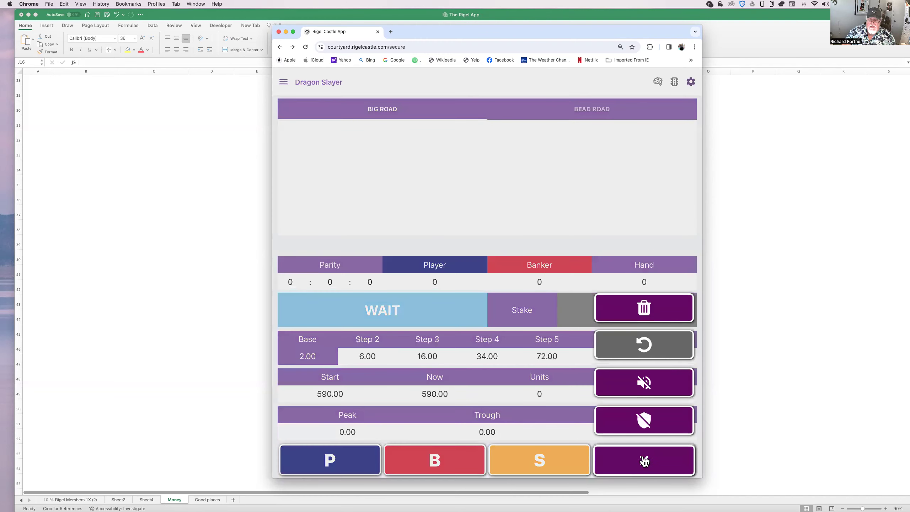
click(645, 422)
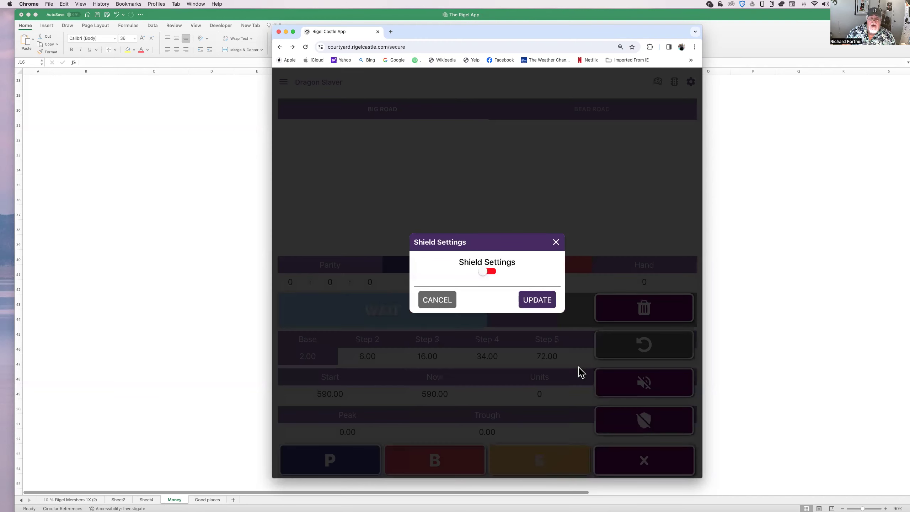
click(489, 272)
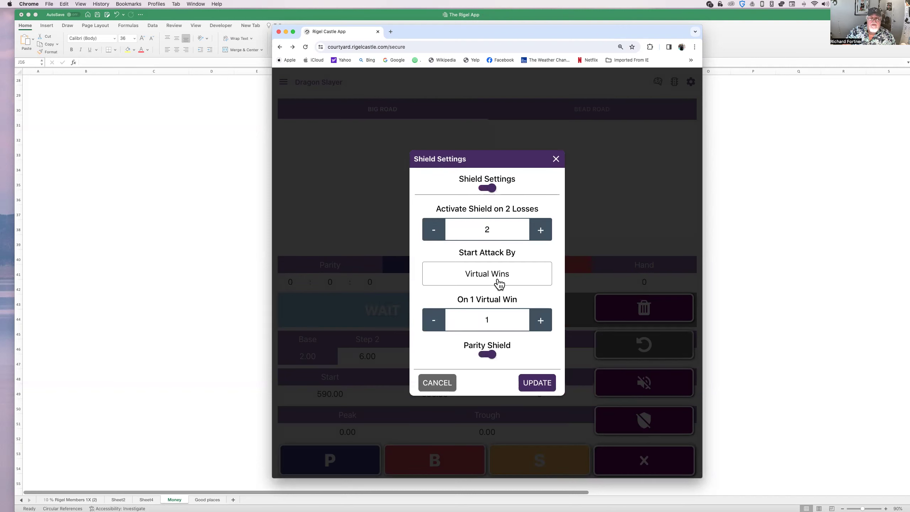
click(540, 229)
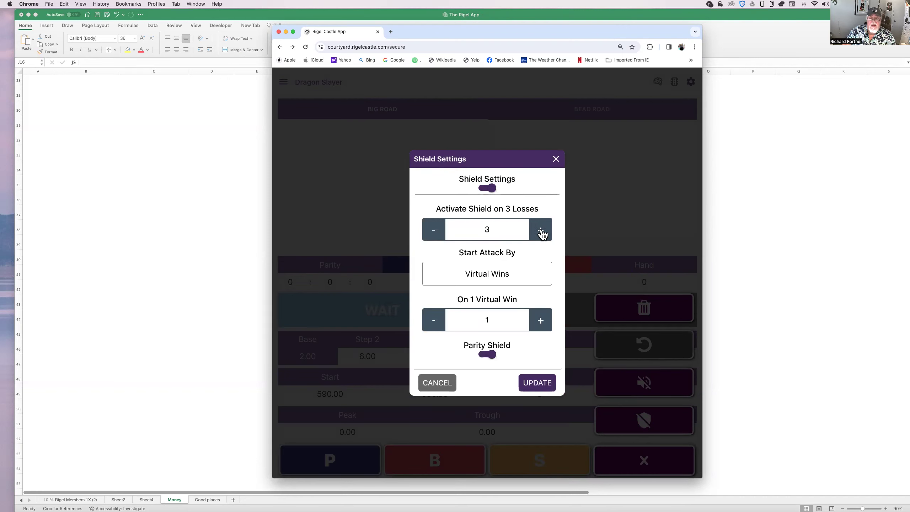
click(542, 321)
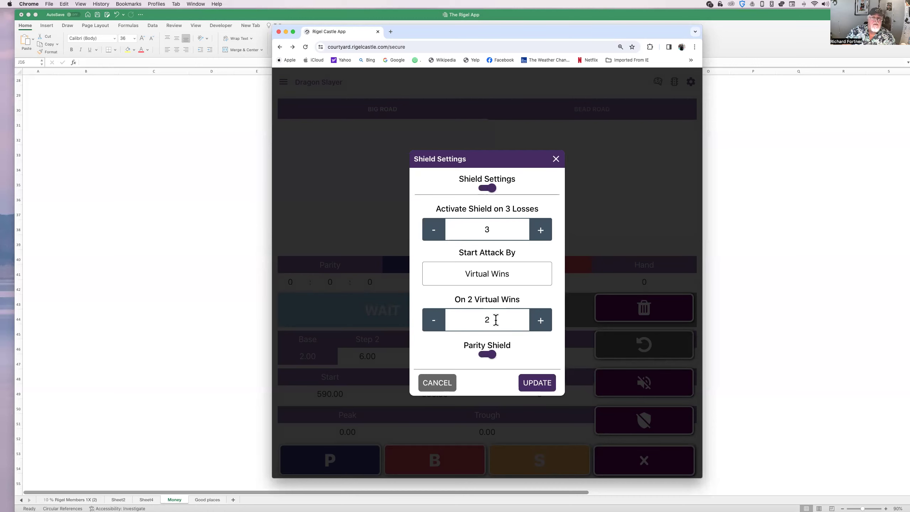
click(537, 383)
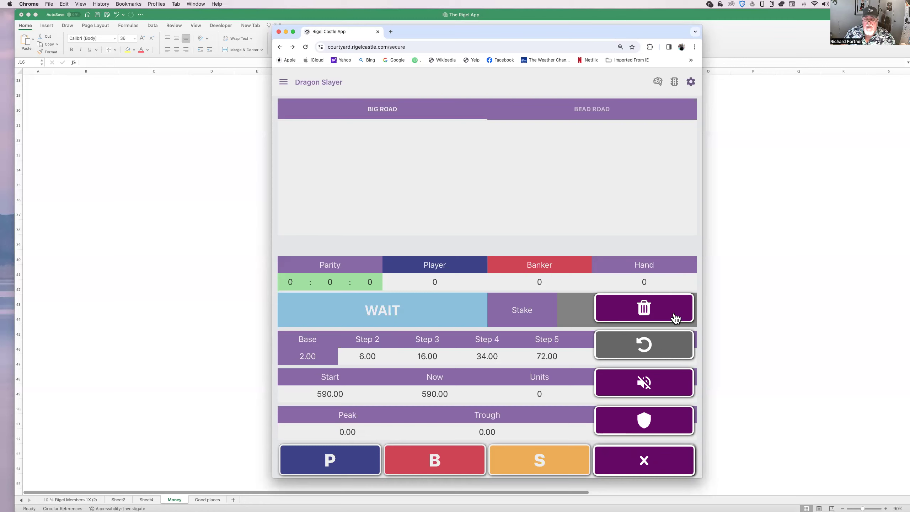
Record the P and B hand sequence, ending at profit 31.30 and balance 621.30.
click(645, 308)
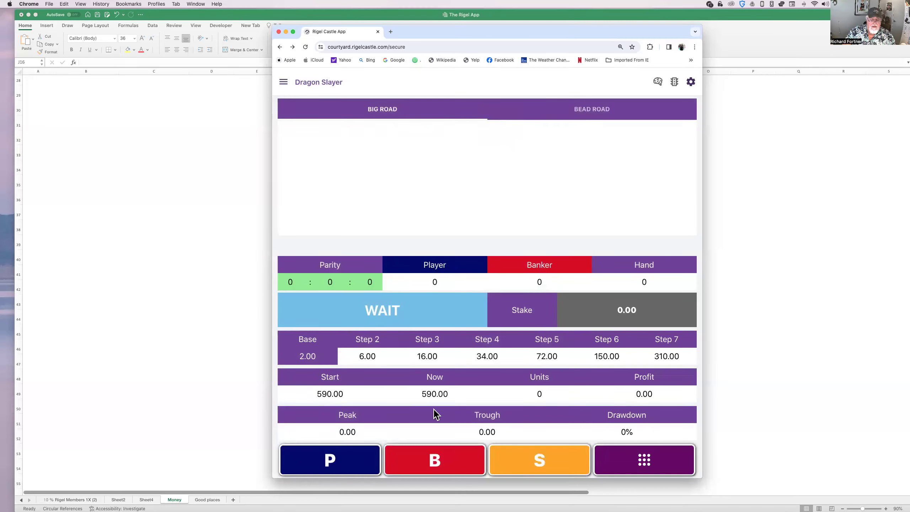
click(434, 460)
click(434, 460)
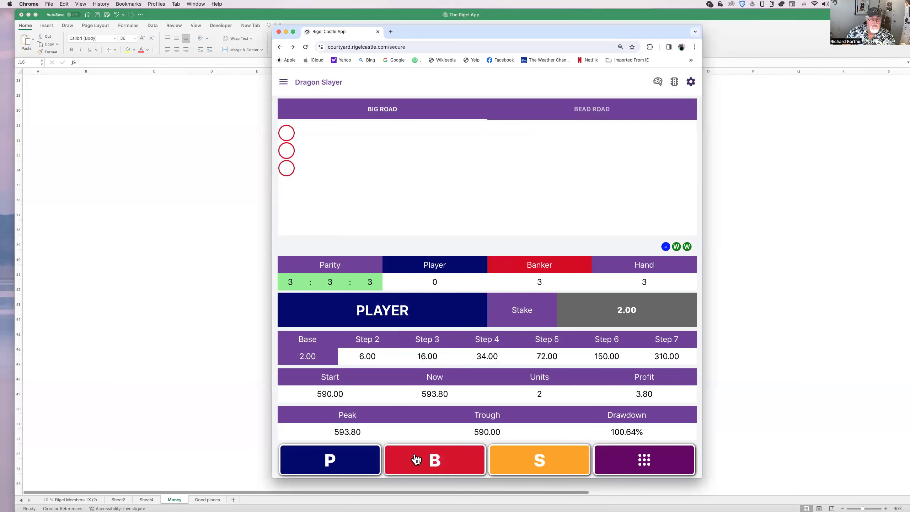
click(362, 460)
click(362, 461)
click(425, 460)
click(426, 461)
click(341, 455)
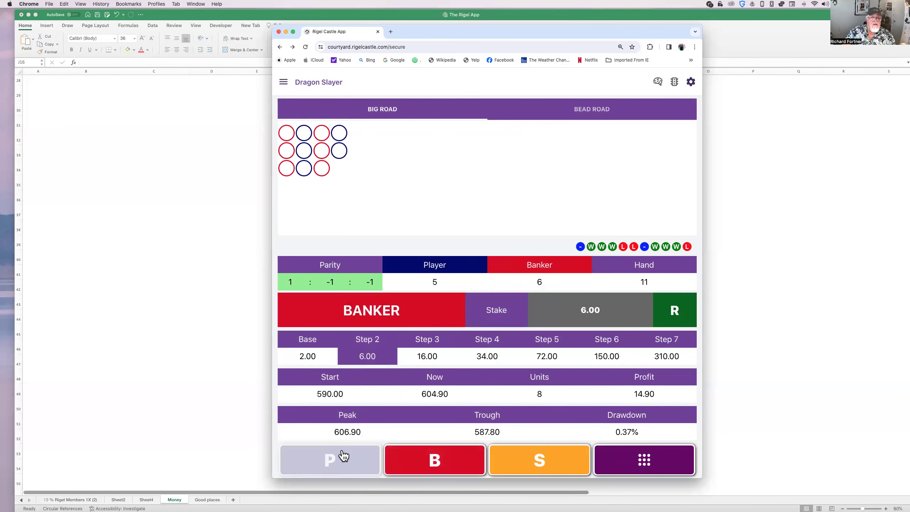
click(342, 452)
click(451, 455)
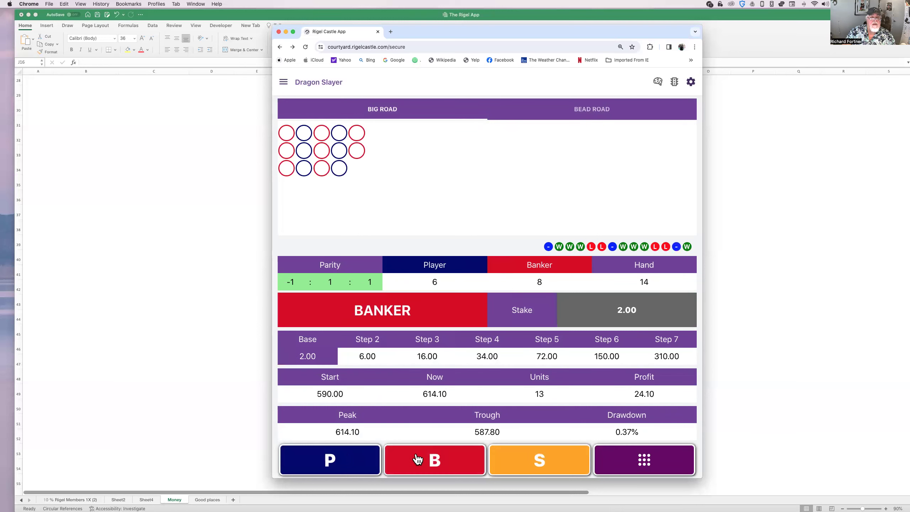
click(349, 459)
click(426, 460)
click(341, 458)
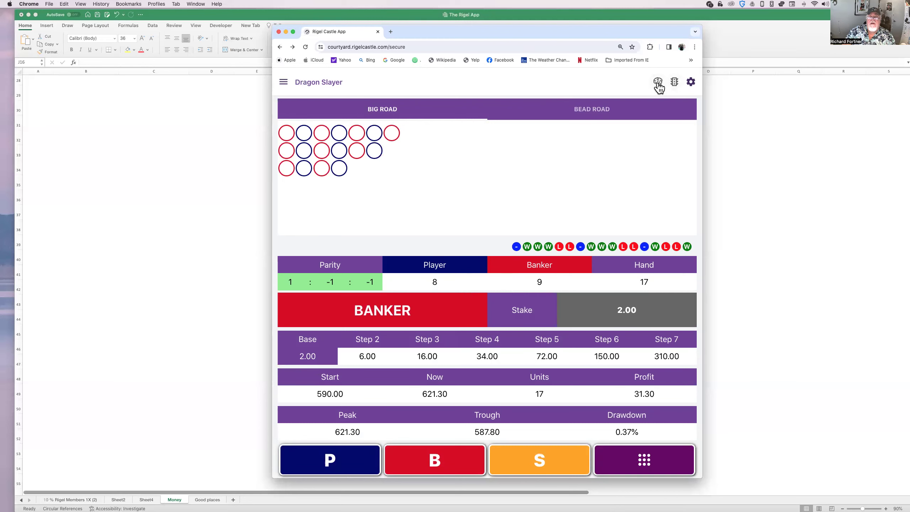
click(659, 83)
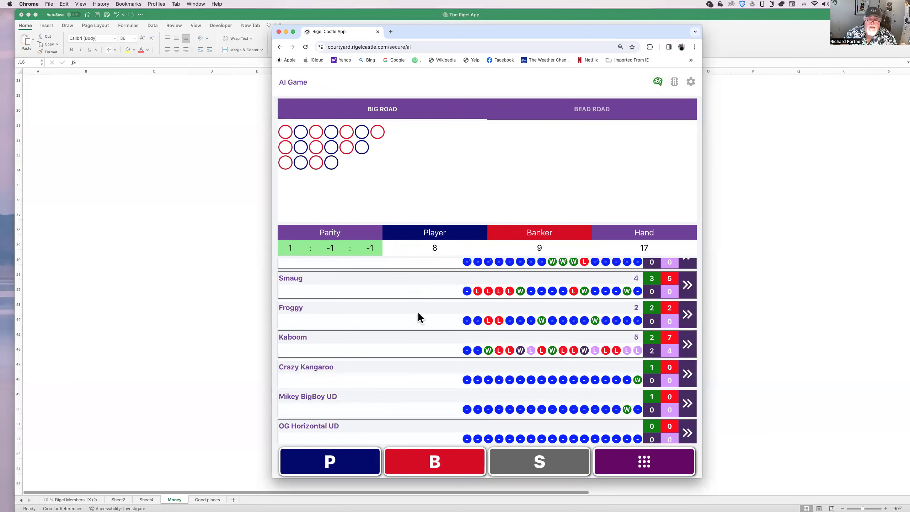
scroll(418, 311, up, 5)
scroll(420, 311, up, 2)
scroll(419, 311, up, 2)
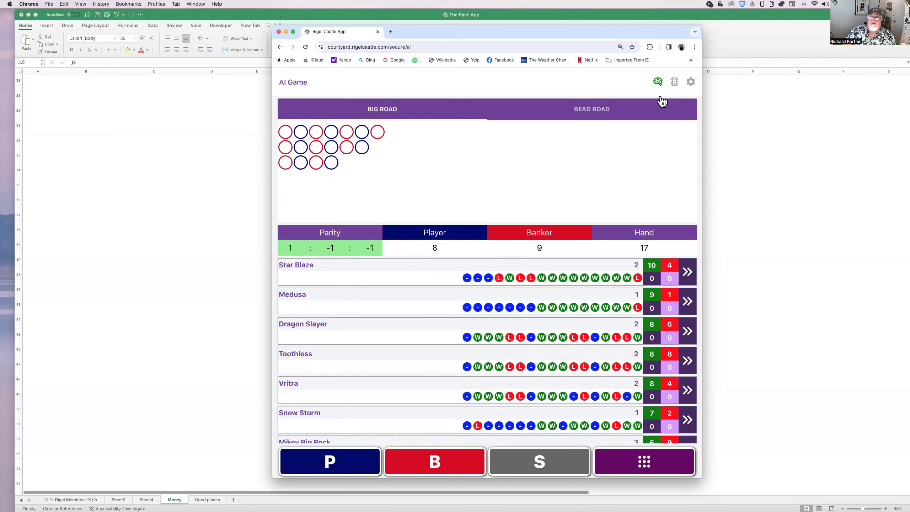
click(658, 83)
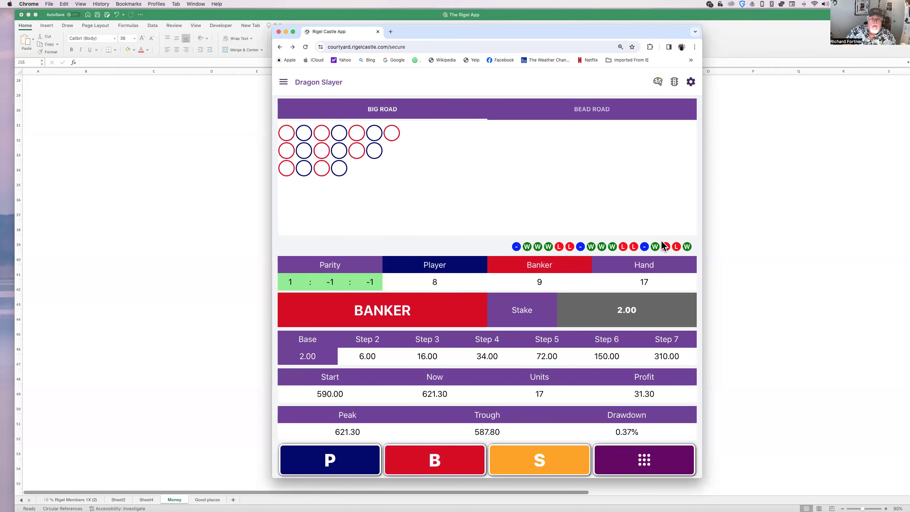